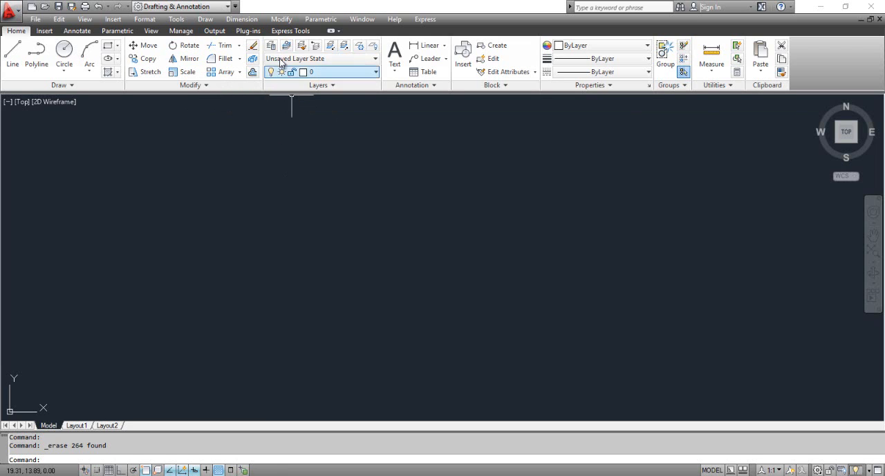
{"action": "left_click", "coordinate": [280, 19]}
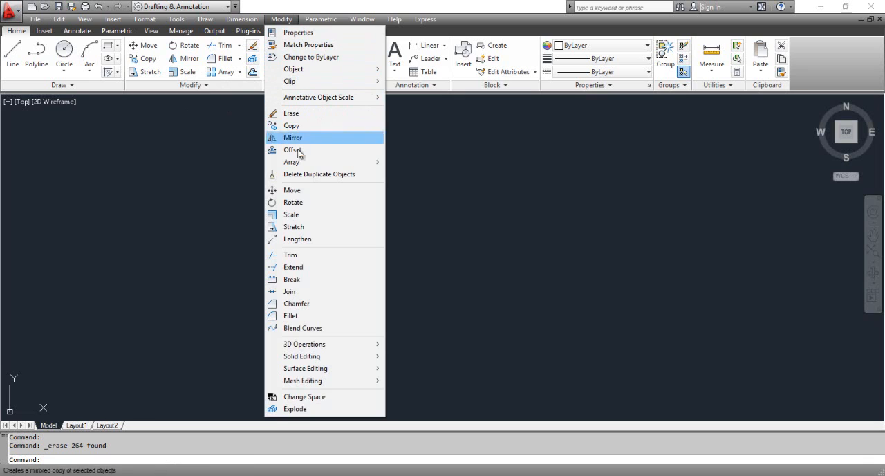
{"action": "left_click", "coordinate": [548, 243]}
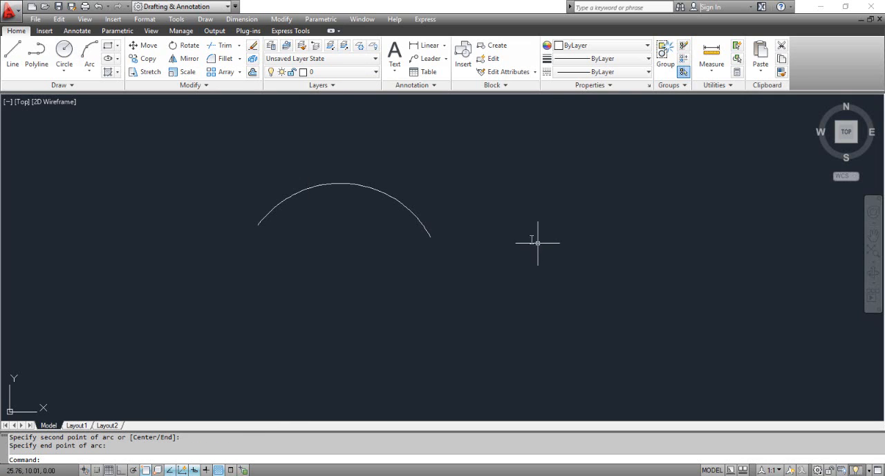
- Rotate the arc by 90 degrees about its left endpoint
{"action": "left_click", "coordinate": [186, 45]}
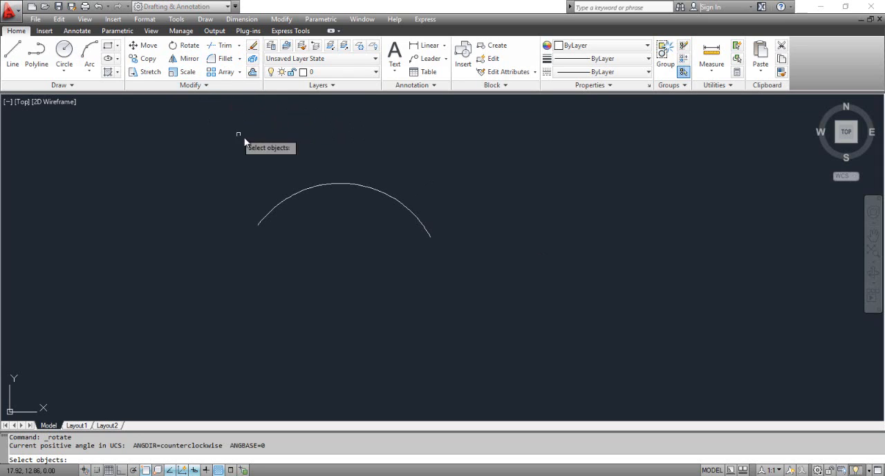
{"action": "left_click", "coordinate": [308, 189]}
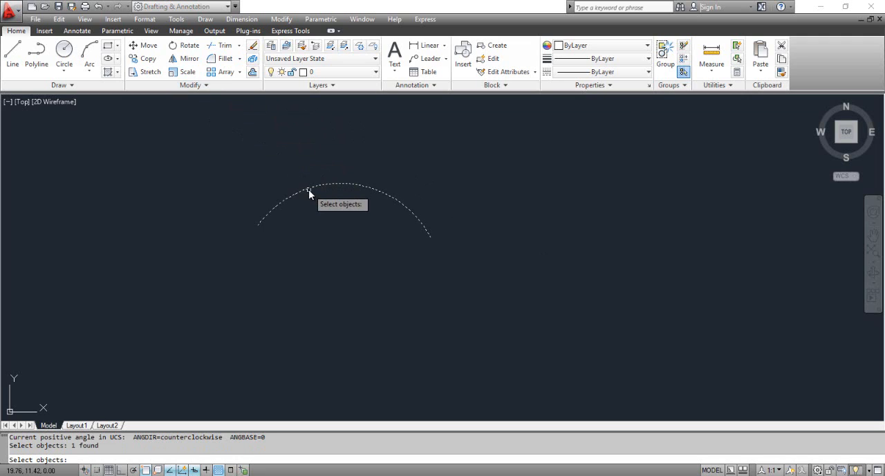
{"action": "key", "text": "Return"}
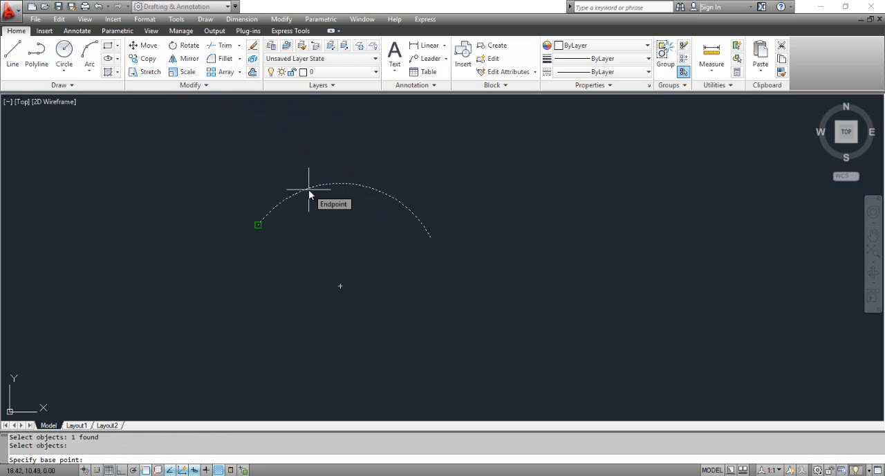
{"action": "left_click", "coordinate": [259, 227]}
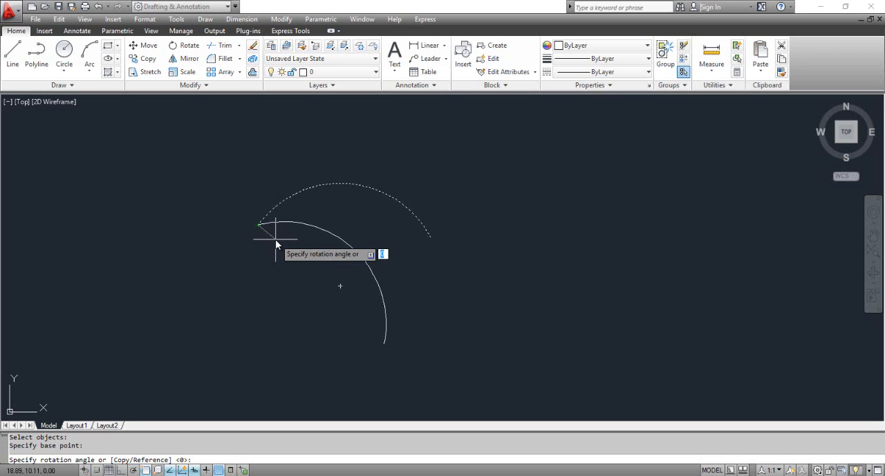
{"action": "type", "text": "90"}
{"action": "key", "text": "Return"}
- Rotate a copy of the arc by 45 degrees about its lower endpoint, keeping the original
{"action": "scroll", "coordinate": [275, 239], "scroll_direction": "down", "scroll_amount": 2}
{"action": "middle_click_drag", "start_coordinate": [275, 240], "coordinate": [350, 254]}
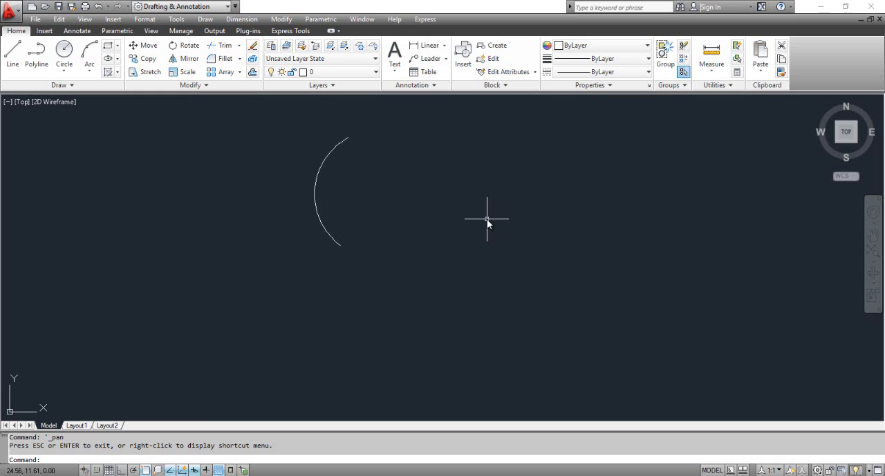
{"action": "left_click", "coordinate": [188, 46]}
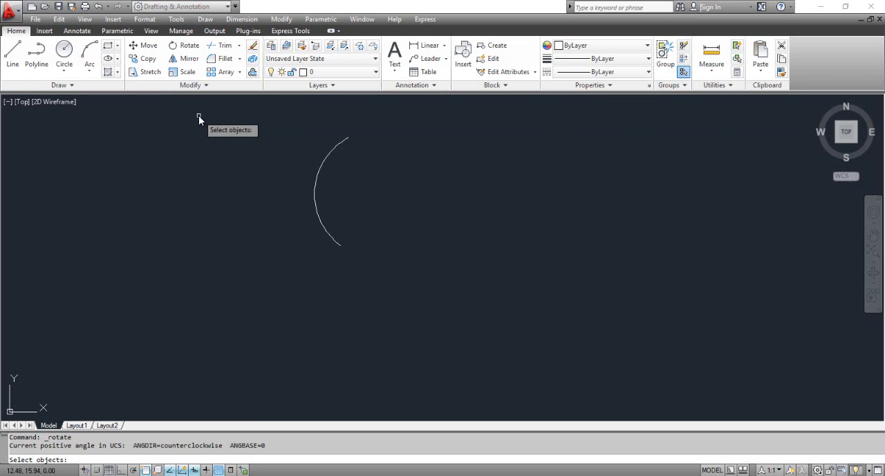
{"action": "left_click", "coordinate": [328, 158]}
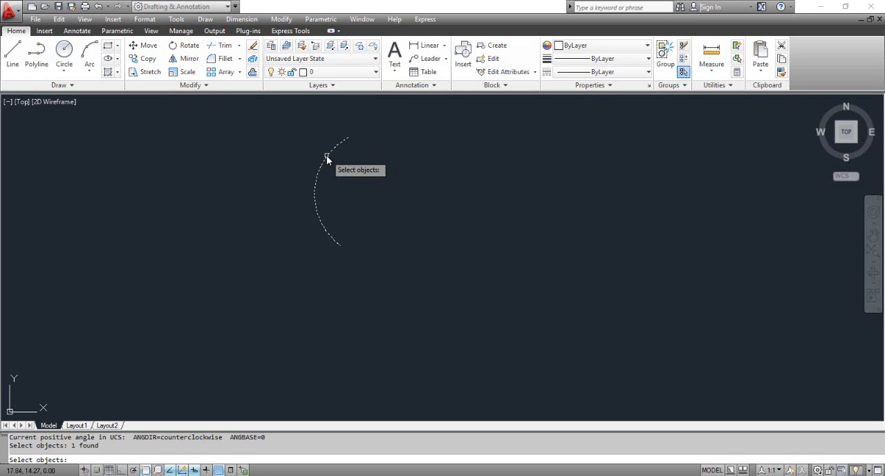
{"action": "key", "text": "Return"}
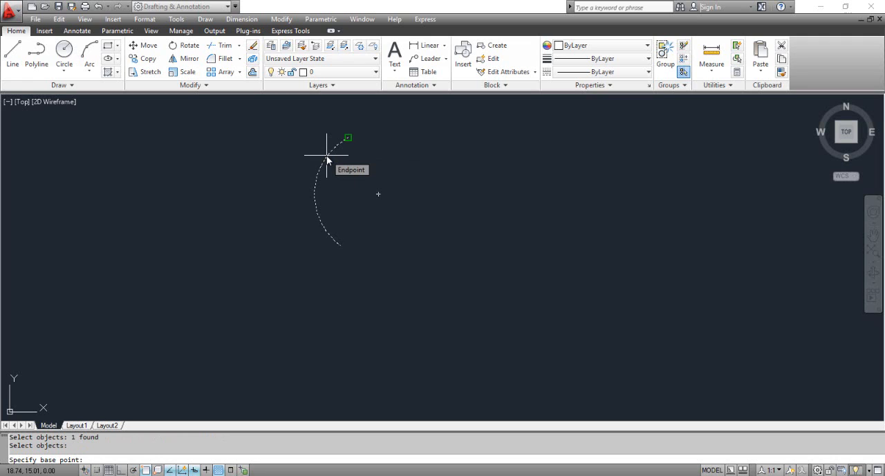
{"action": "left_click", "coordinate": [340, 245]}
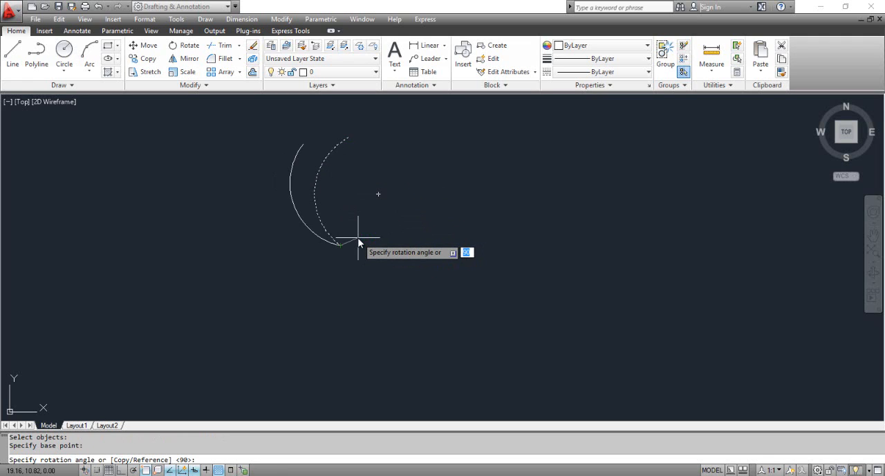
{"action": "right_click", "coordinate": [359, 241]}
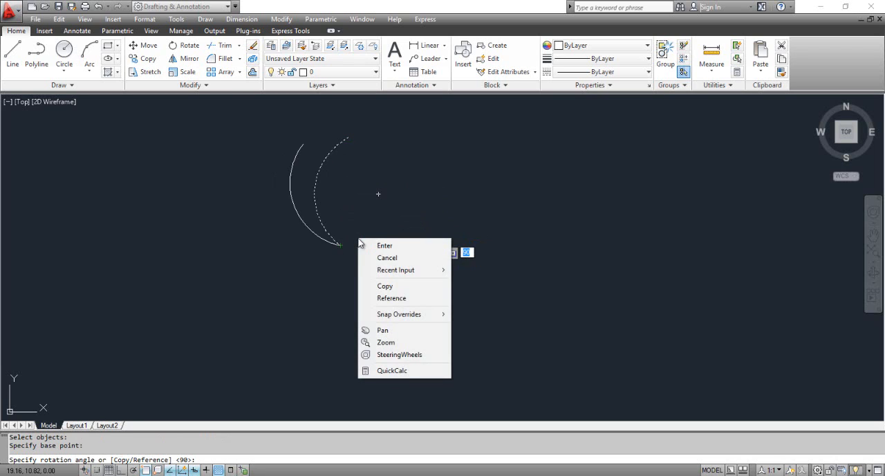
{"action": "left_click", "coordinate": [385, 287]}
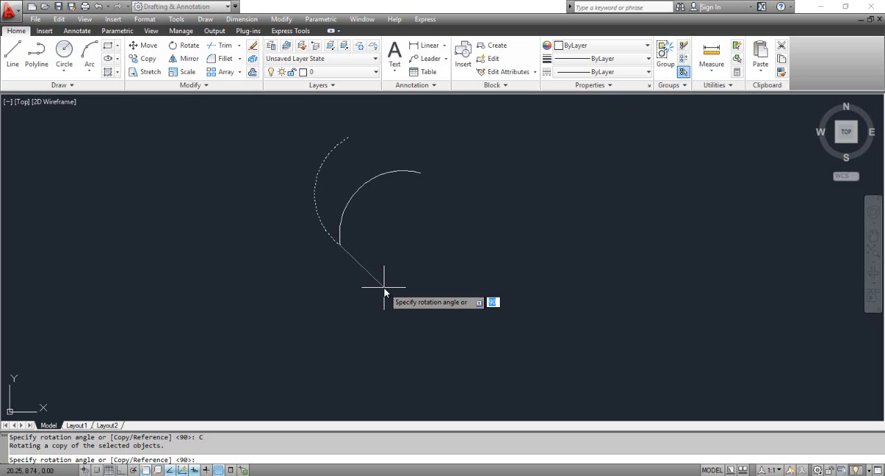
{"action": "type", "text": "45"}
{"action": "key", "text": "Return"}
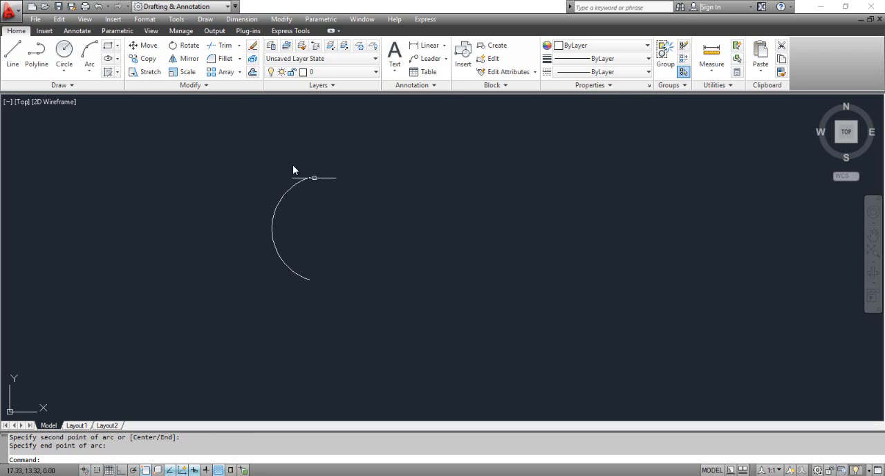
- Rotate a copy of the new arc about its lower endpoint using a reference angle of 90 and a new angle of 45 degrees
{"action": "left_click", "coordinate": [190, 47]}
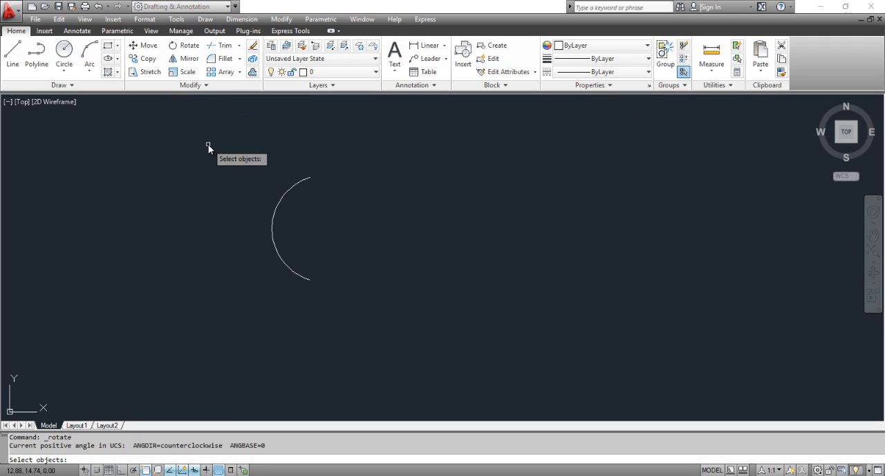
{"action": "left_click", "coordinate": [287, 192]}
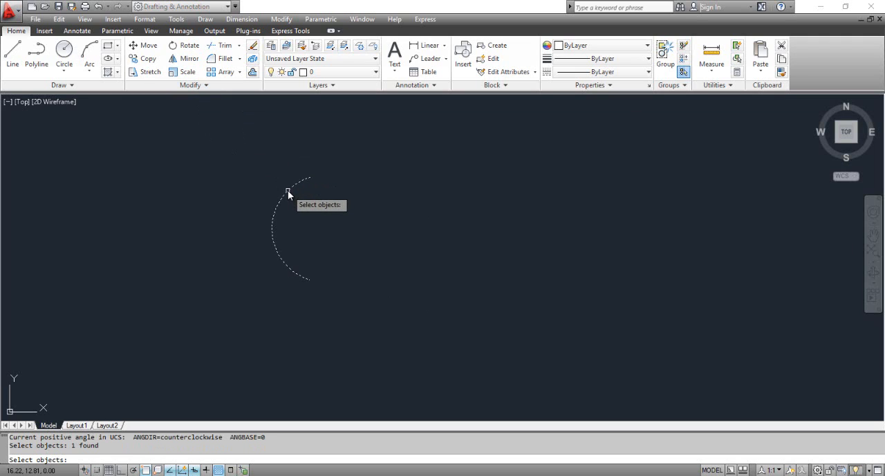
{"action": "key", "text": "Return"}
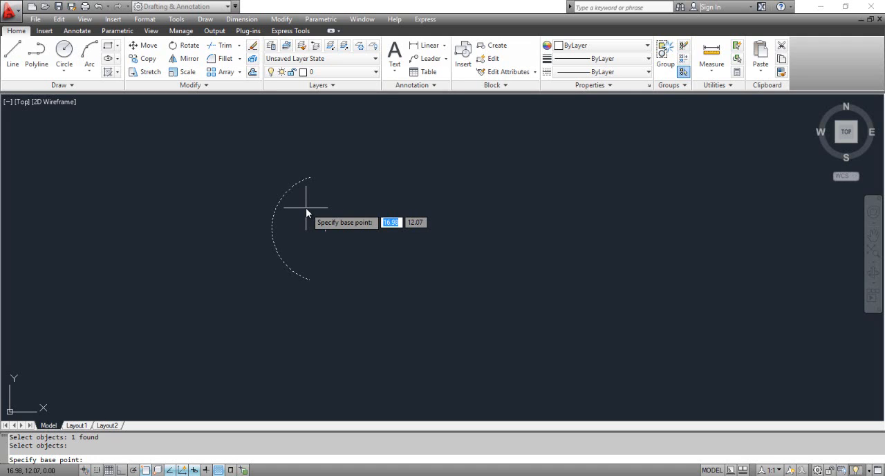
{"action": "left_click", "coordinate": [309, 279]}
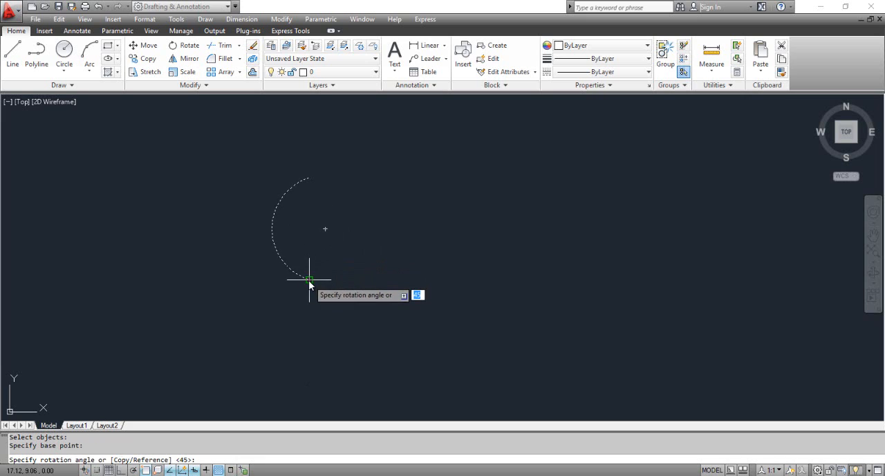
{"action": "right_click", "coordinate": [343, 267]}
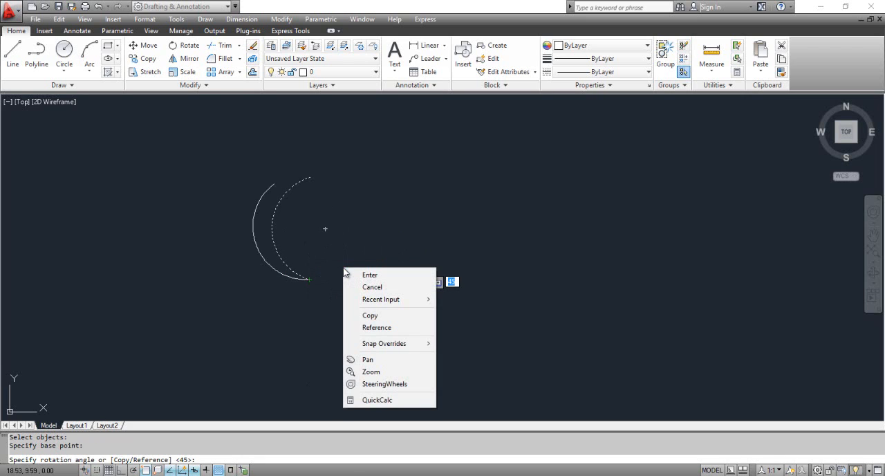
{"action": "left_click", "coordinate": [368, 316]}
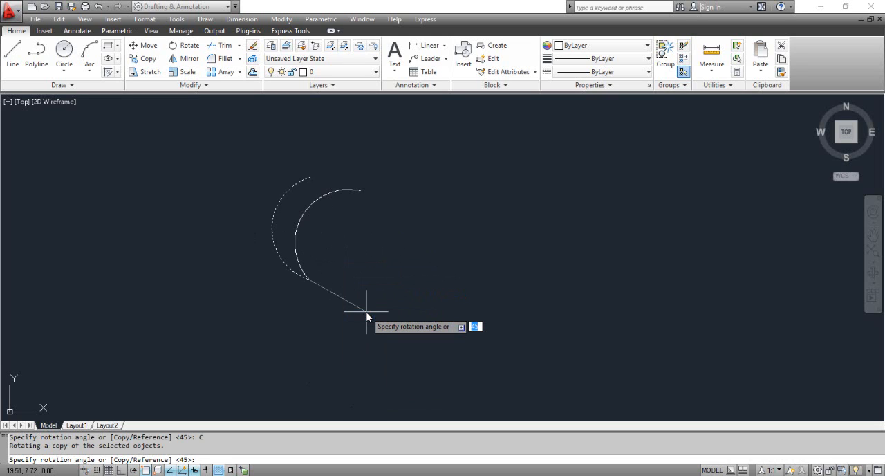
{"action": "right_click", "coordinate": [367, 317]}
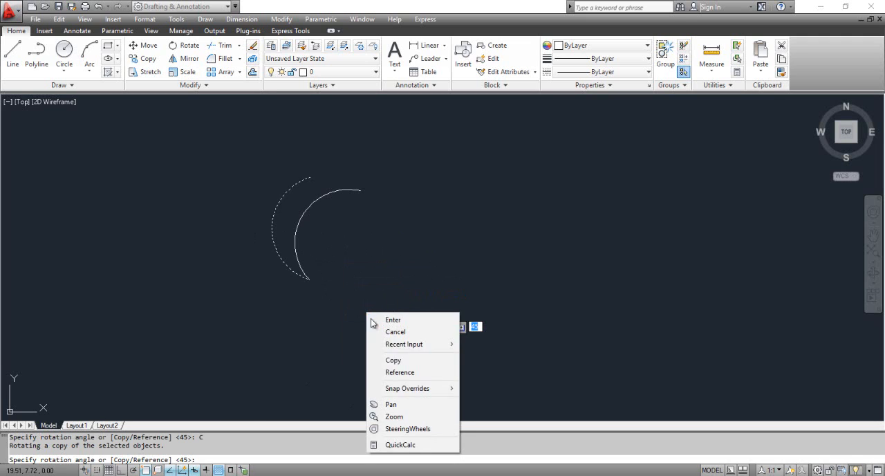
{"action": "left_click", "coordinate": [399, 372]}
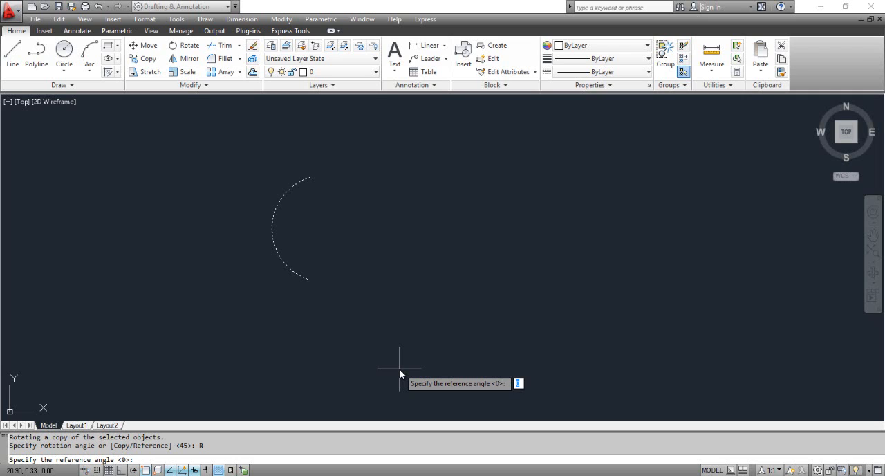
{"action": "type", "text": "90"}
{"action": "key", "text": "Return"}
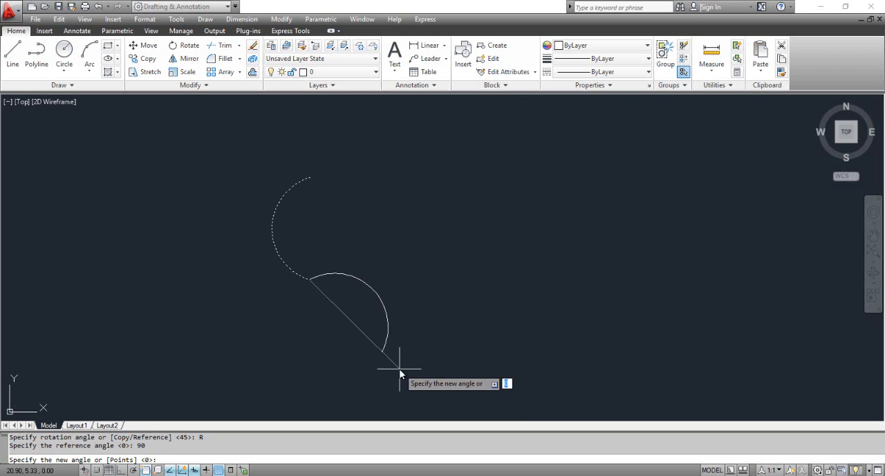
{"action": "type", "text": "45"}
{"action": "key", "text": "Return"}
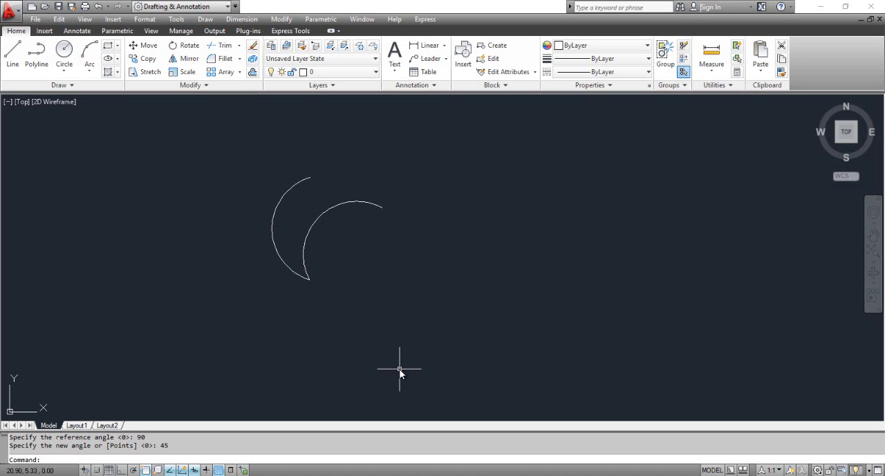
- Begin a grip rotation of both arcs with their shared lower endpoint as the base point
{"action": "left_click", "coordinate": [360, 316]}
{"action": "left_click", "coordinate": [263, 227]}
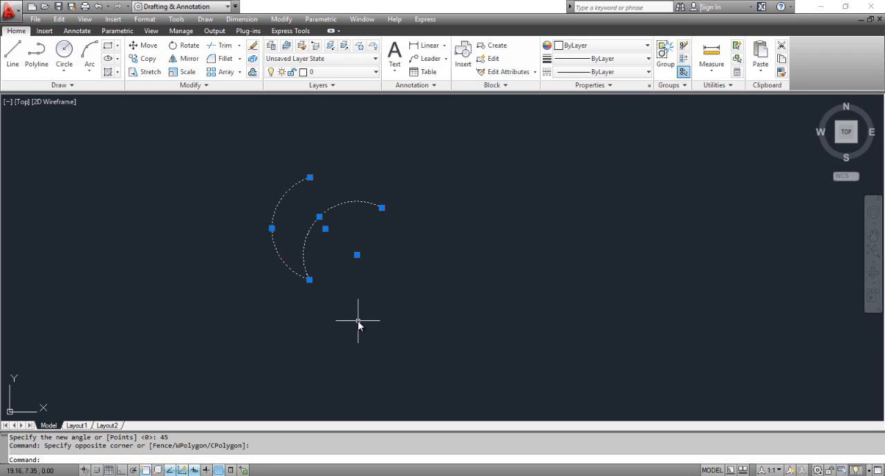
{"action": "left_click", "coordinate": [326, 228]}
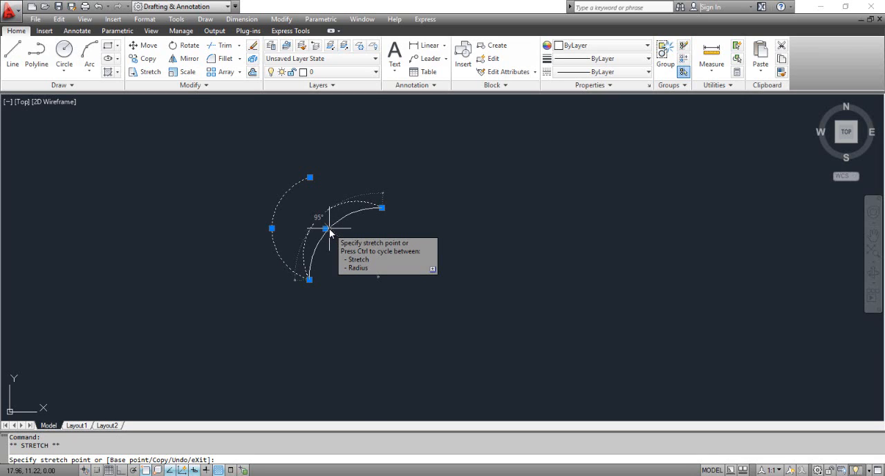
{"action": "right_click", "coordinate": [329, 228]}
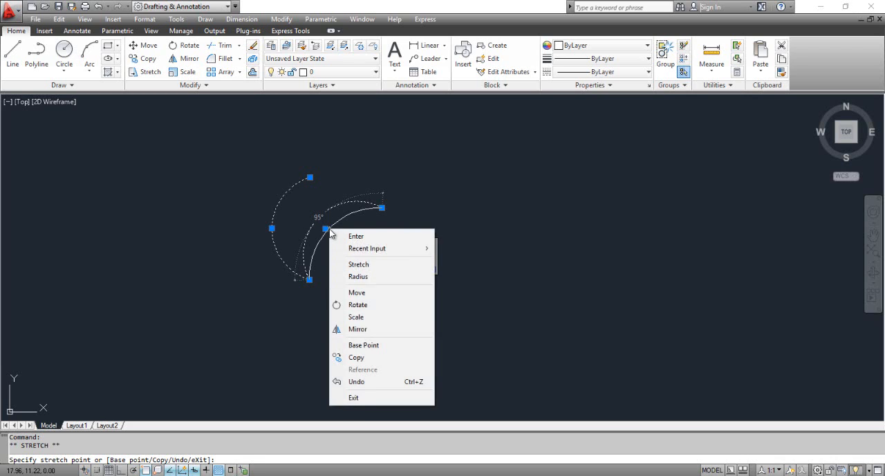
{"action": "left_click", "coordinate": [356, 304]}
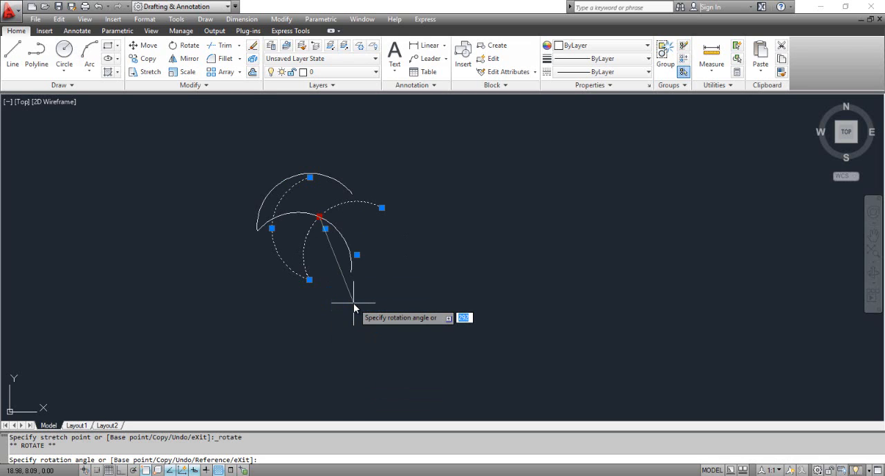
{"action": "right_click", "coordinate": [354, 304]}
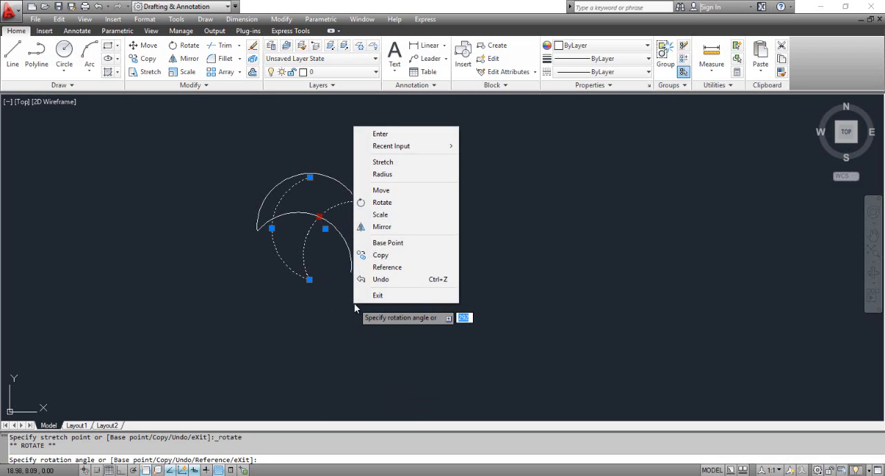
{"action": "left_click", "coordinate": [387, 243]}
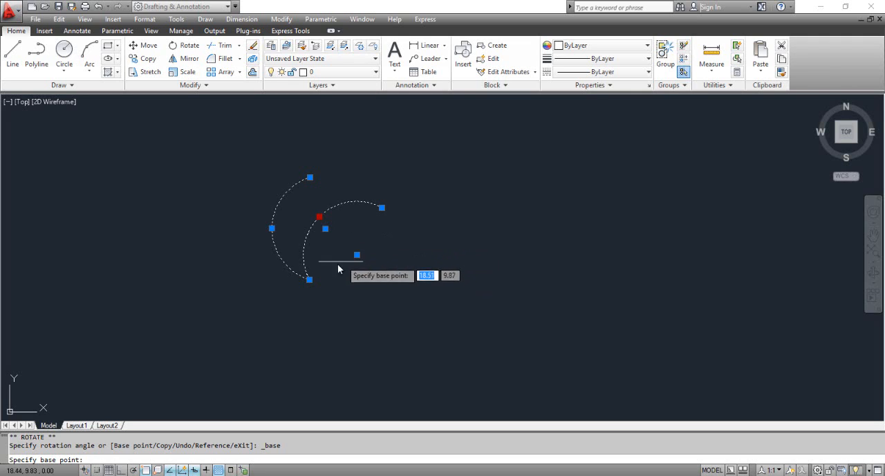
{"action": "left_click", "coordinate": [309, 279]}
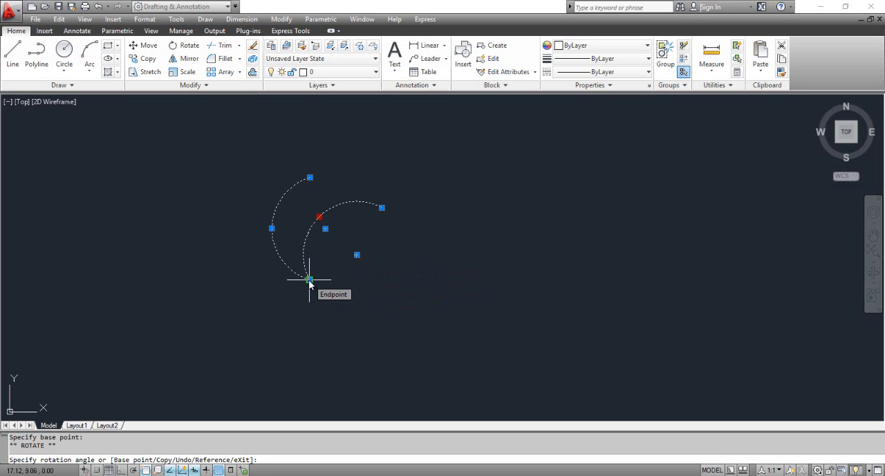
- Make rotated copies of both arcs at 180 and 270 degrees around the shared endpoint
{"action": "right_click", "coordinate": [309, 281]}
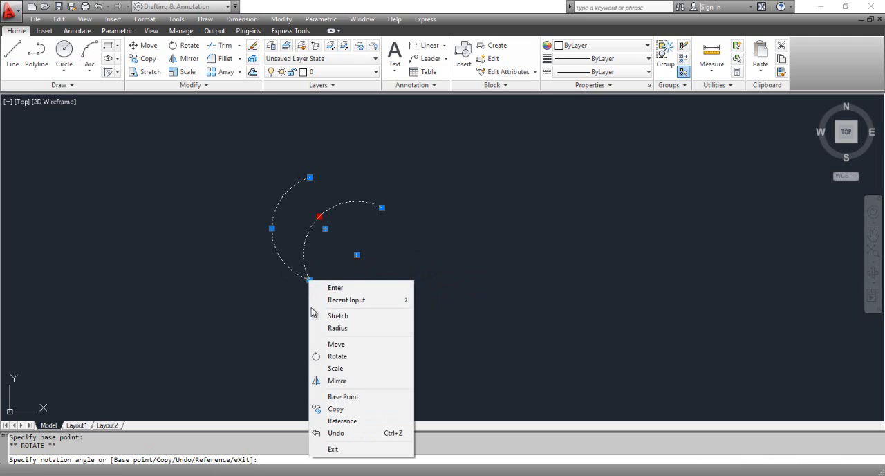
{"action": "left_click", "coordinate": [337, 409]}
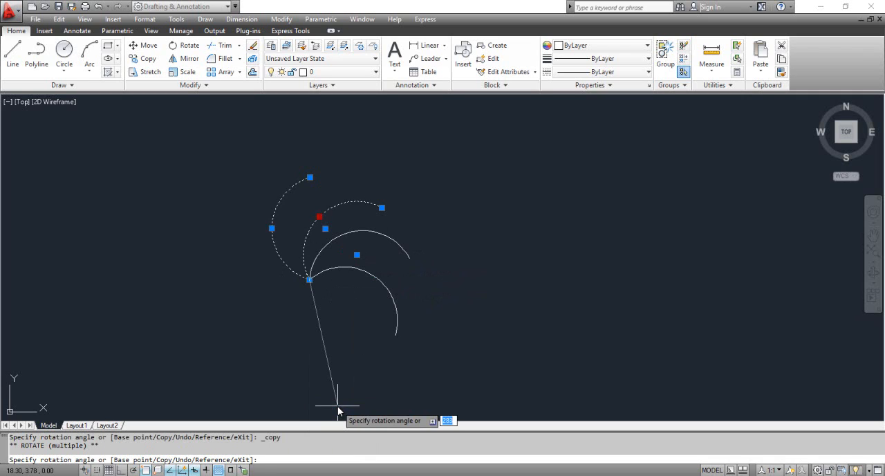
{"action": "type", "text": "180"}
{"action": "key", "text": "Return"}
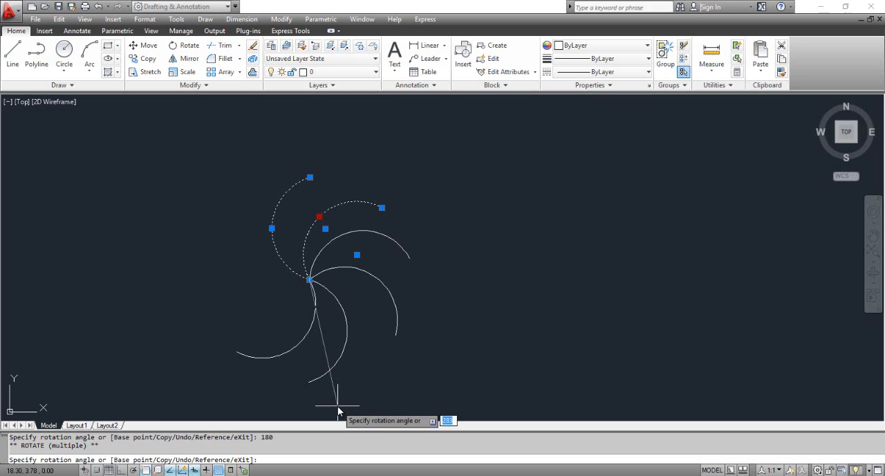
{"action": "type", "text": "270"}
{"action": "key", "text": "Return"}
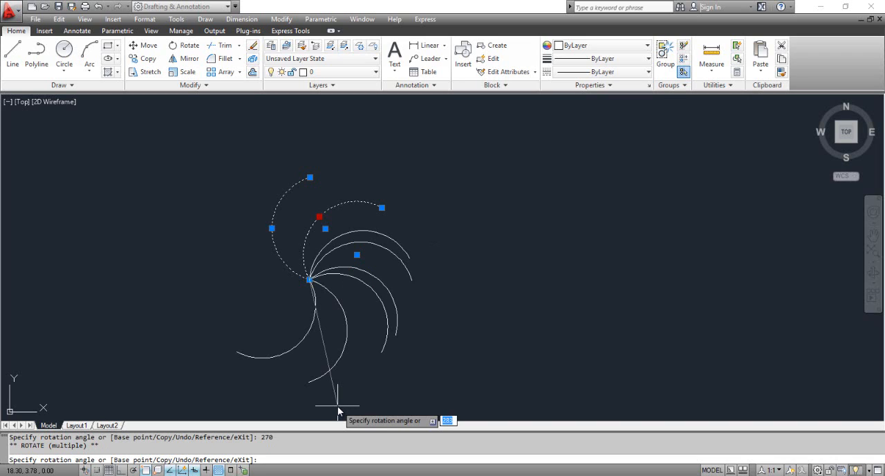
- End the multiple-copy grip rotation and erase all six arcs from the drawing
{"action": "key", "text": "Escape"}
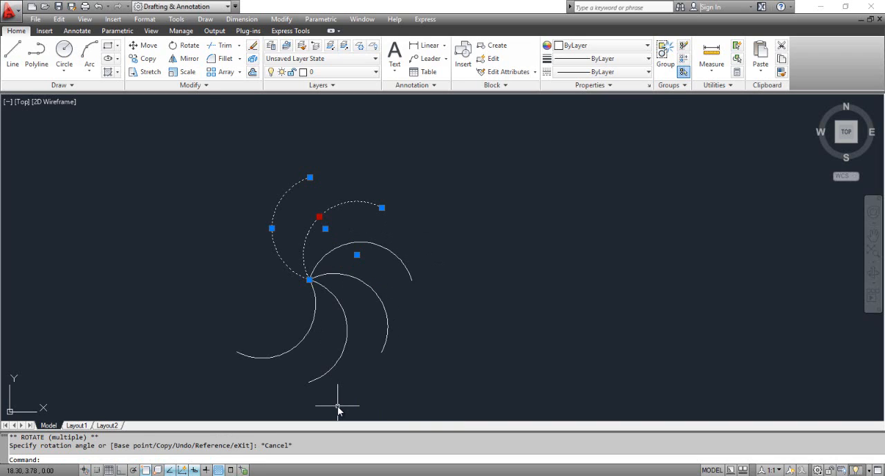
{"action": "key", "text": "Escape"}
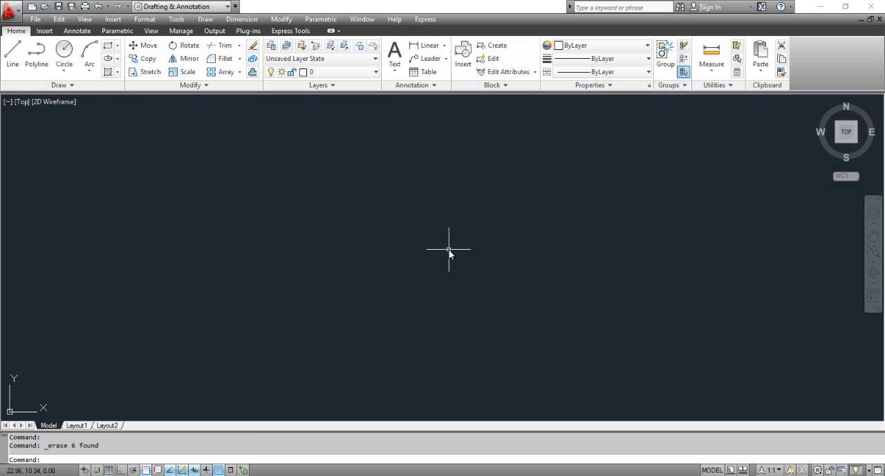
- Turn on polar tracking and set its increment angle to 30 degrees
{"action": "key", "text": "F10"}
{"action": "left_click", "coordinate": [337, 376]}
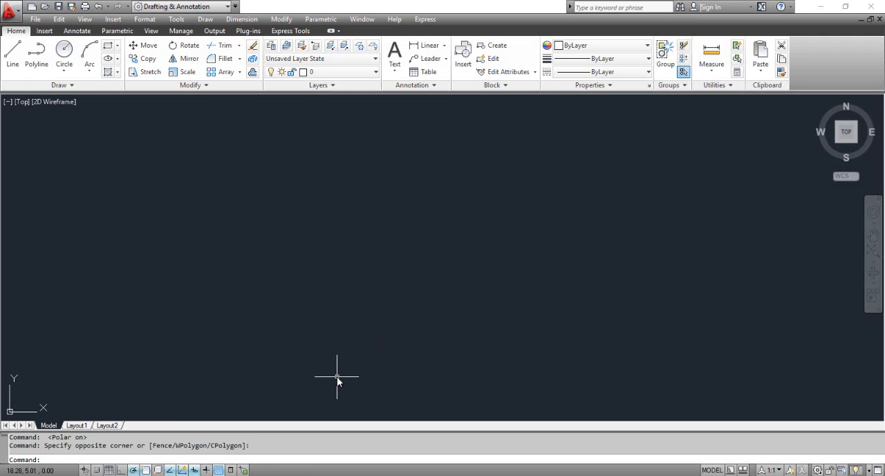
{"action": "right_click", "coordinate": [134, 470]}
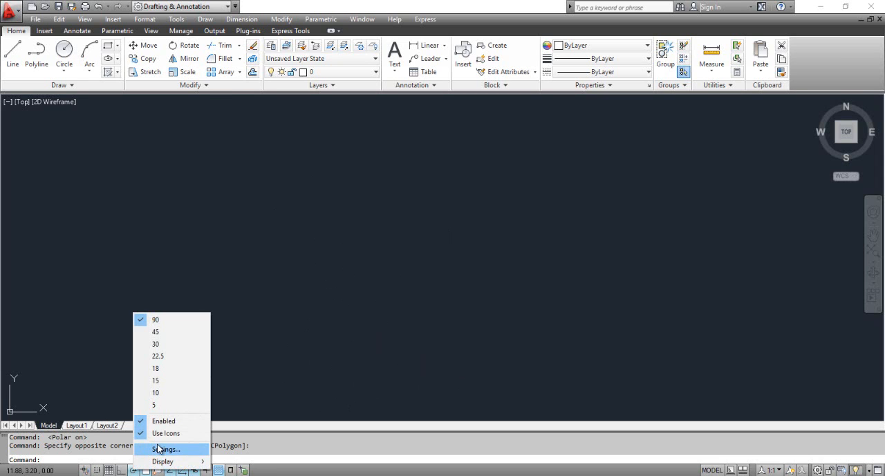
{"action": "left_click", "coordinate": [158, 449]}
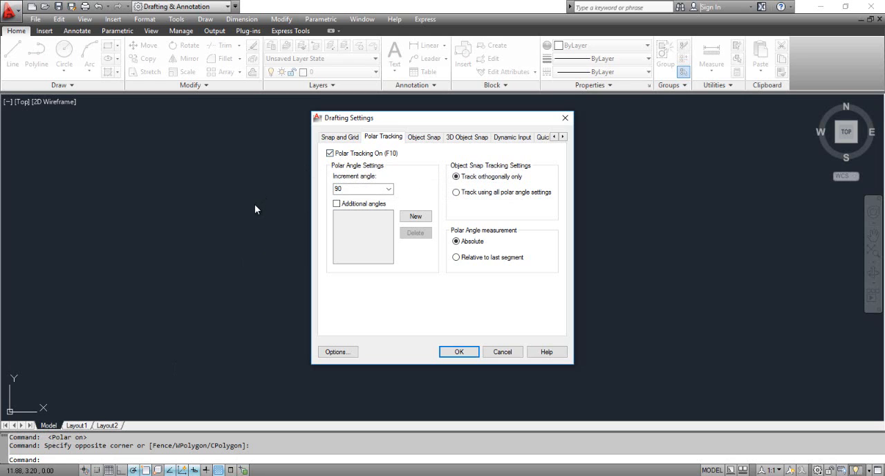
{"action": "left_click", "coordinate": [388, 189]}
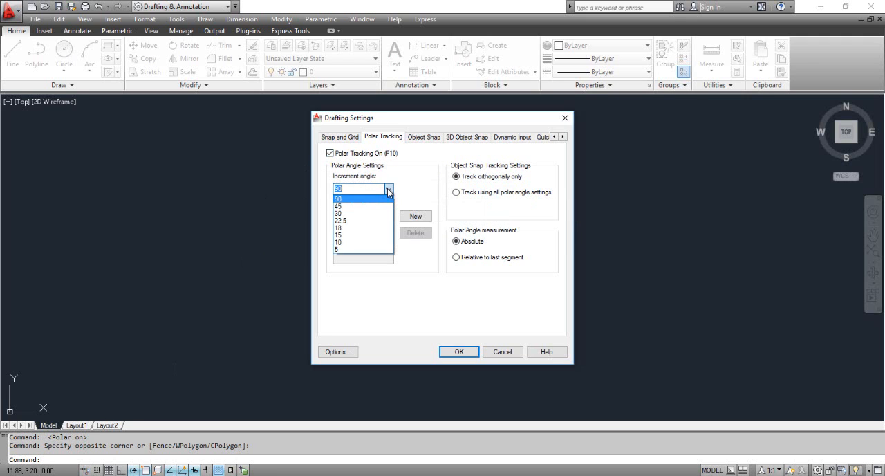
{"action": "left_click", "coordinate": [361, 212]}
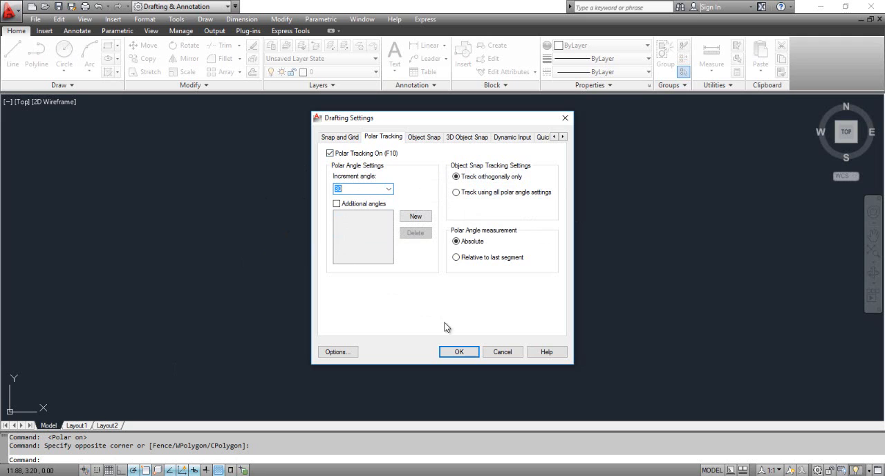
{"action": "left_click", "coordinate": [454, 352]}
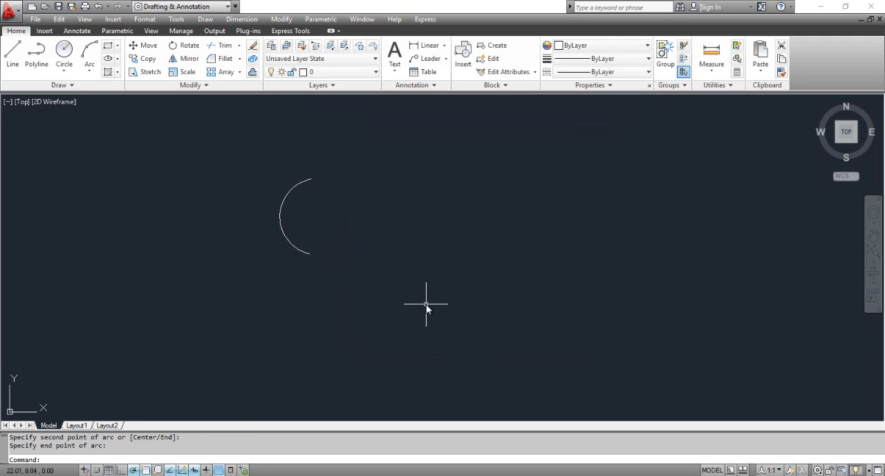
- Begin a grip rotation of the arc about its midpoint grip with the Copy option enabled
{"action": "left_click", "coordinate": [307, 251]}
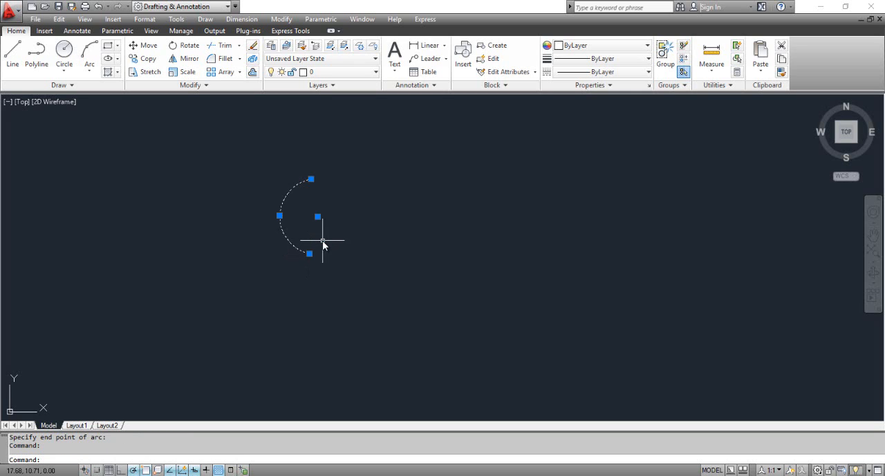
{"action": "left_click", "coordinate": [279, 216]}
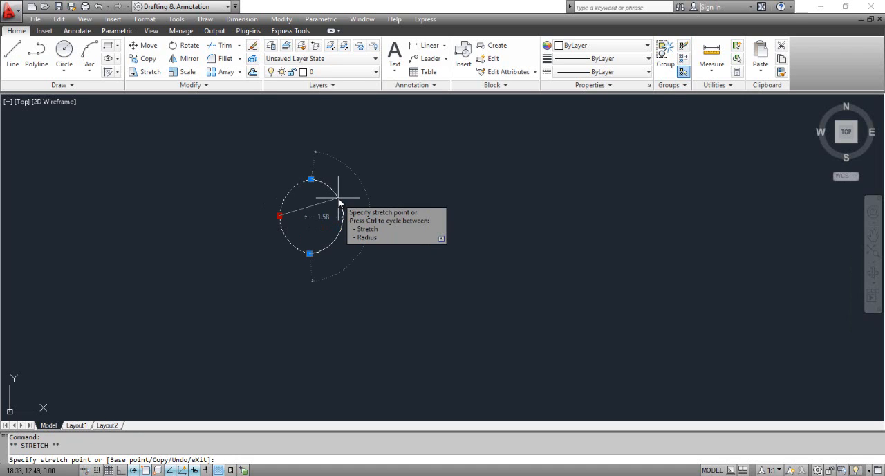
{"action": "right_click", "coordinate": [338, 201]}
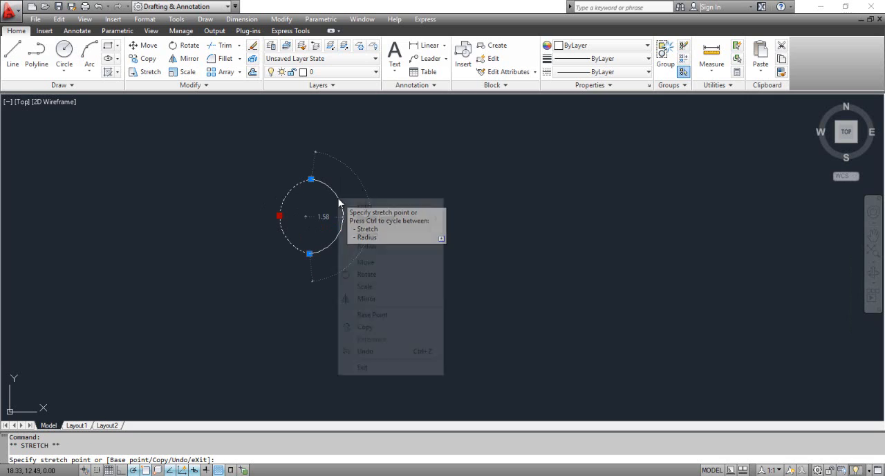
{"action": "left_click", "coordinate": [364, 273]}
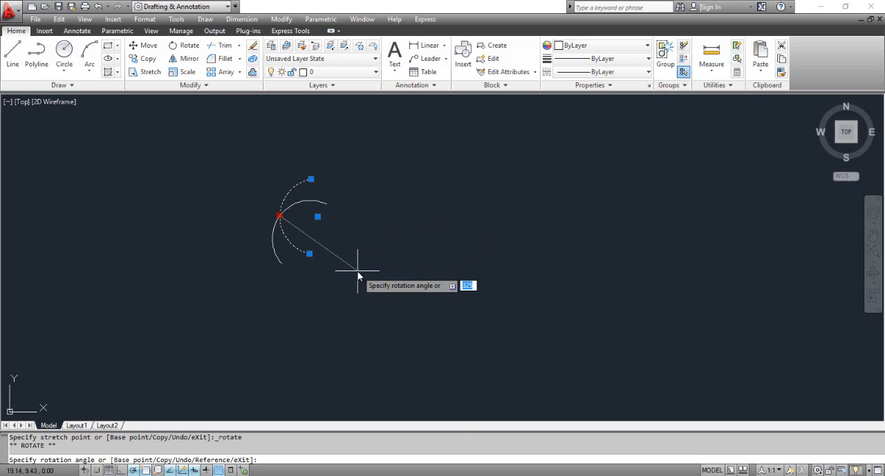
{"action": "right_click", "coordinate": [358, 276]}
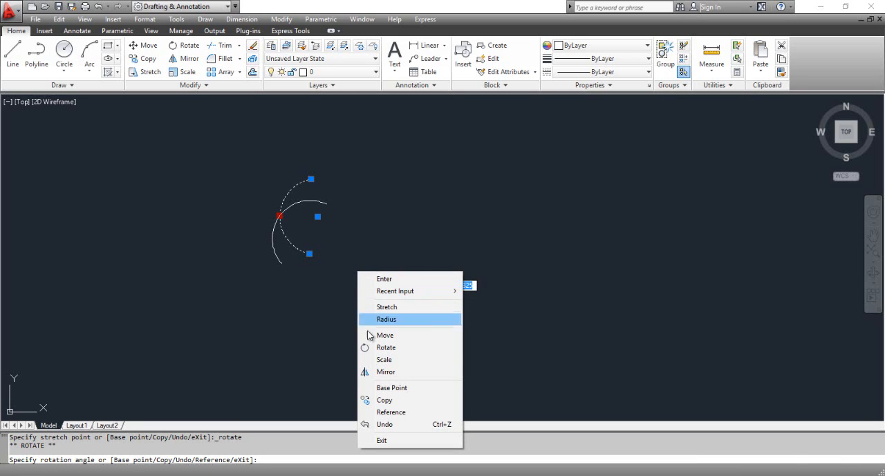
{"action": "left_click", "coordinate": [387, 400]}
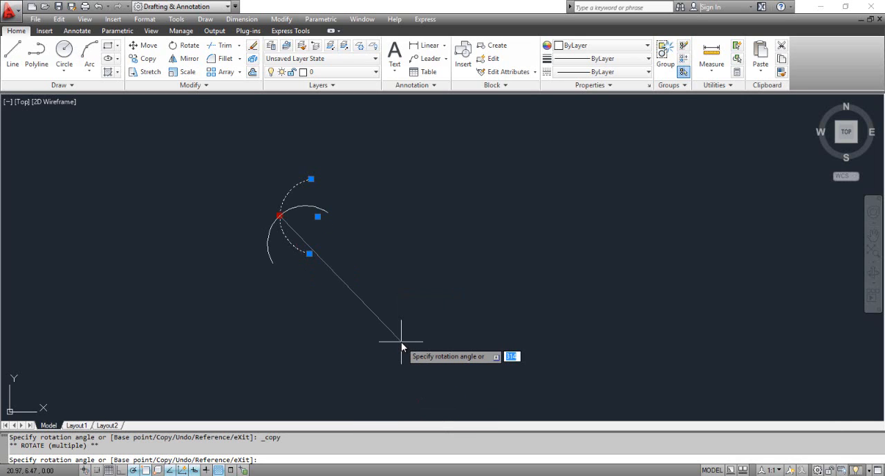